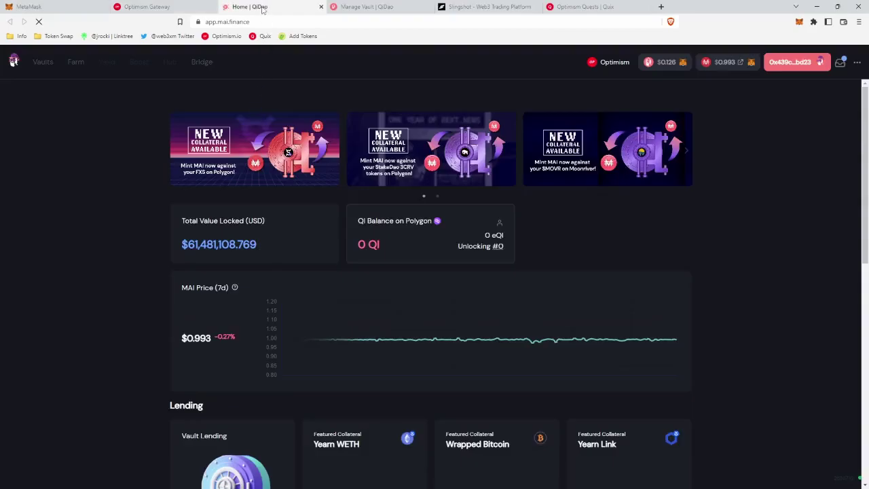
Check the Borrow stablecoins quest, create a Wrapped Ether vault on Optimism in QiDao, and approve its transaction in MetaMask
left_click(163, 7)
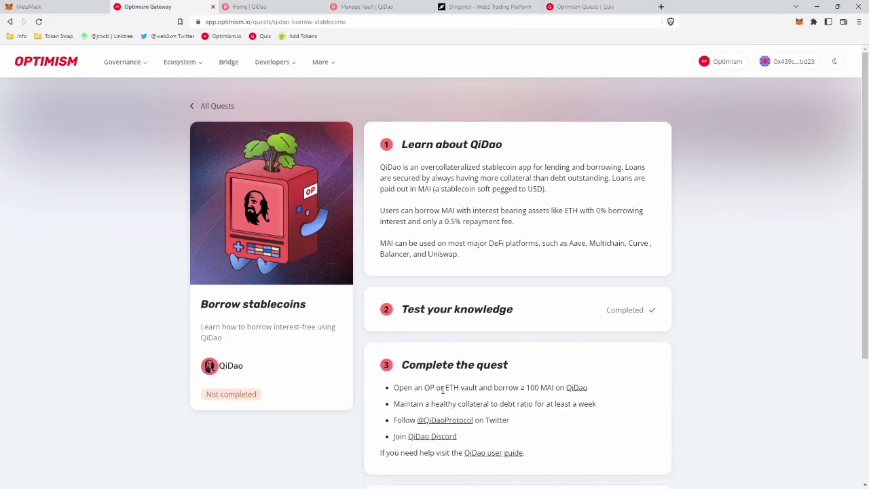
left_click(293, 6)
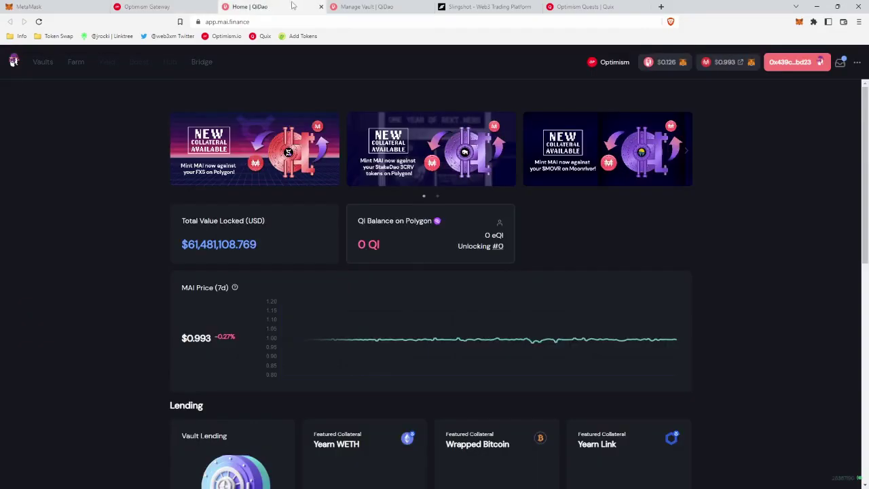
left_click(40, 63)
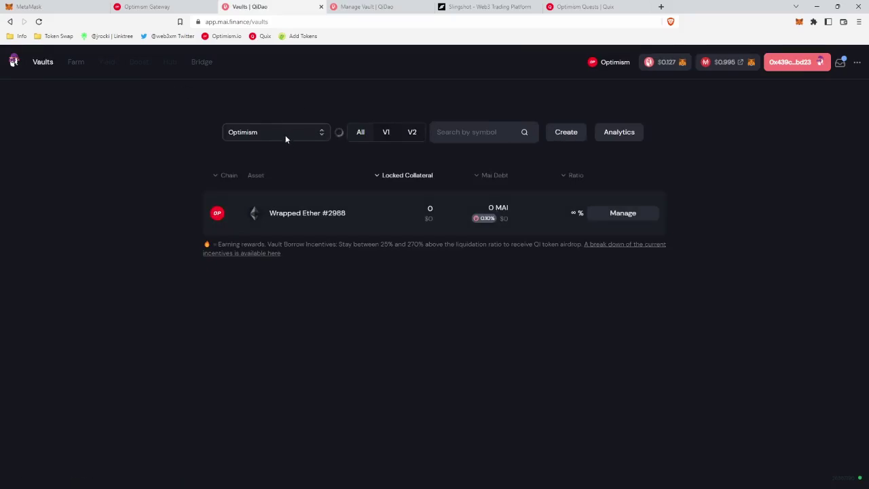
left_click(569, 133)
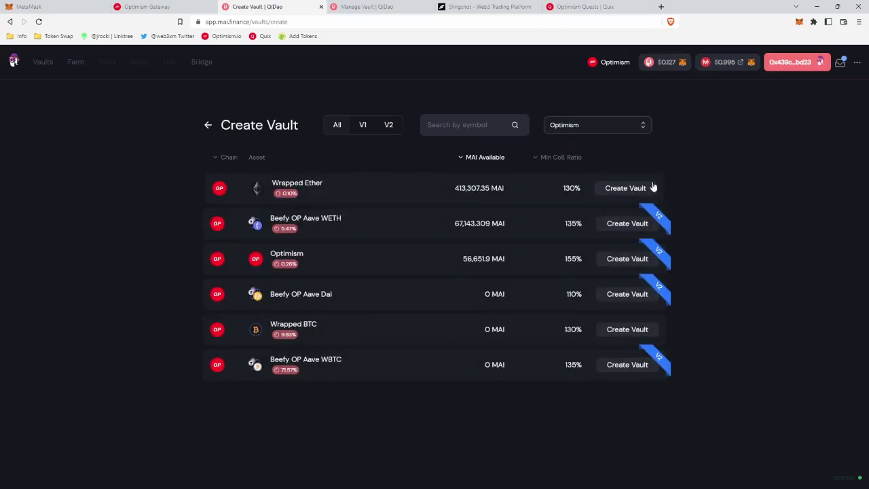
left_click(630, 190)
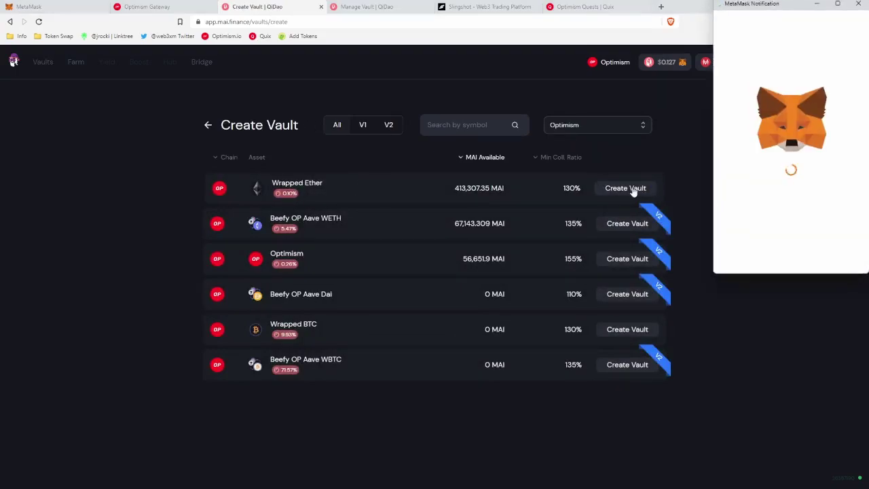
scroll(858, 239, "down", 2)
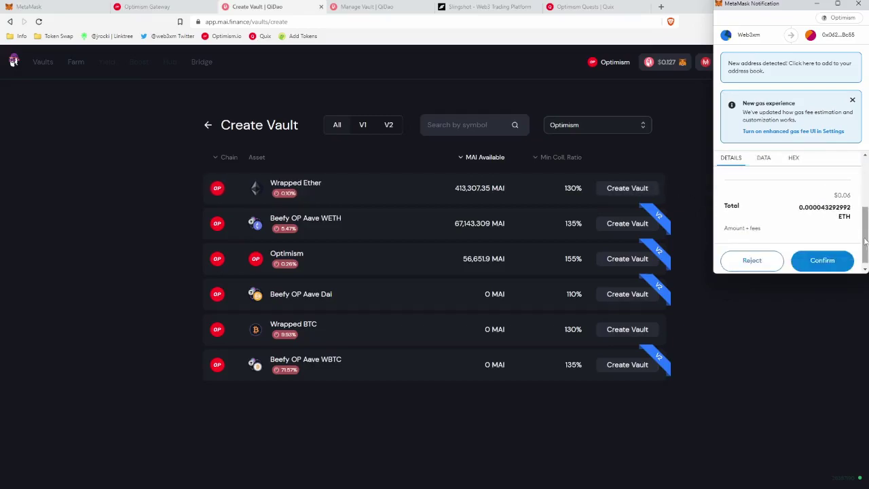
left_click(838, 264)
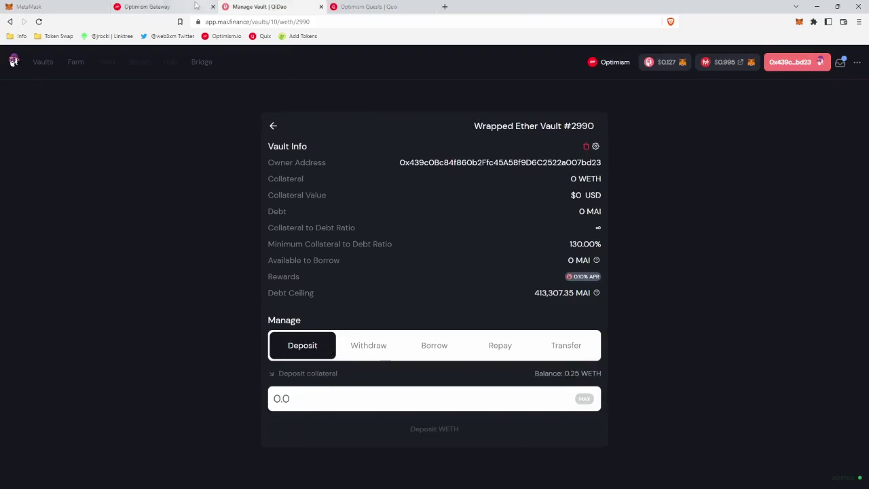
Review the Optimism quest's requirements for the vault type and the minimum MAI to borrow
left_click(173, 9)
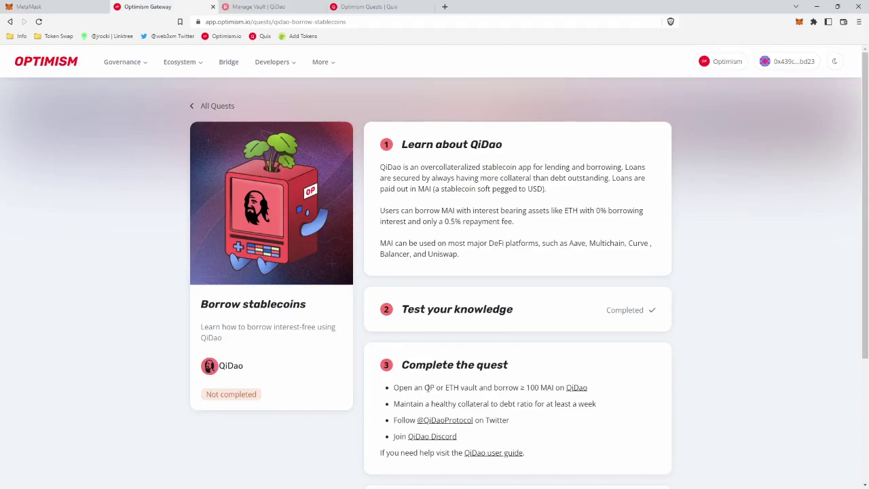
left_click_drag(400, 388, 470, 388)
left_click(470, 387)
left_click_drag(528, 387, 555, 388)
left_click(554, 387)
Enter the full 0.25 WETH balance as the vault's collateral deposit and approve access to WETH in MetaMask
left_click(258, 6)
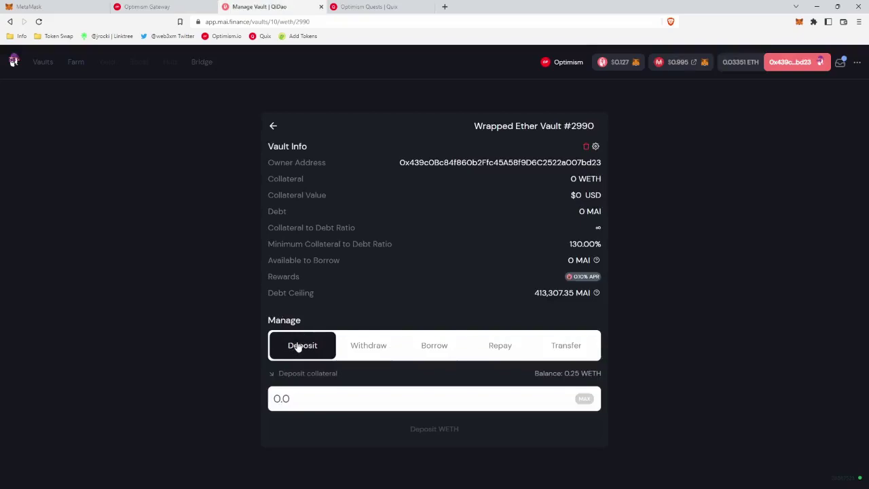
left_click(584, 399)
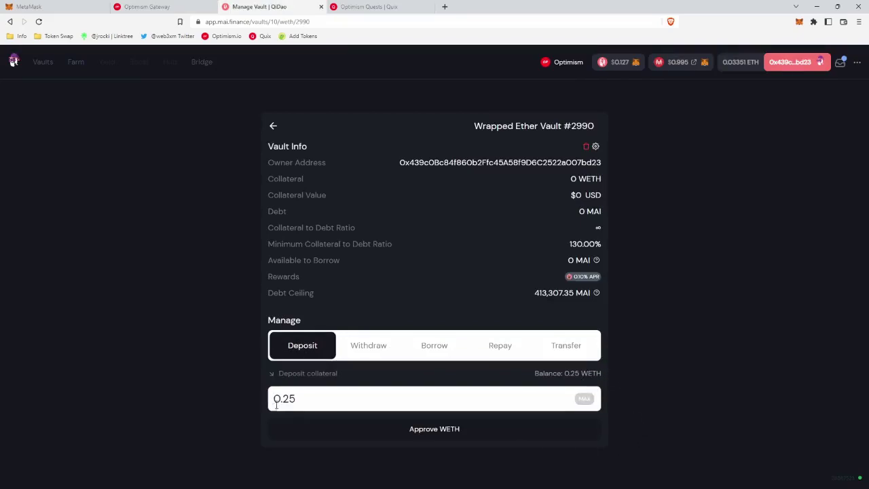
left_click(473, 431)
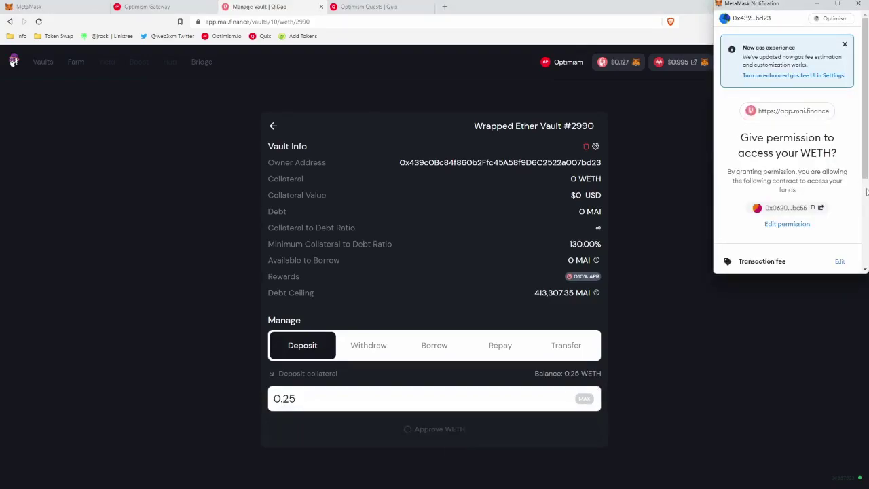
left_click(787, 224)
left_click(789, 264)
left_click(809, 254)
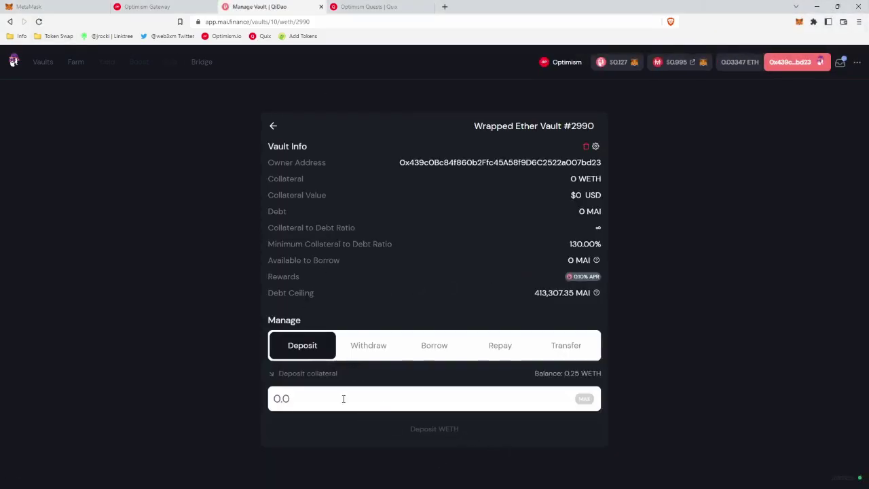
Deposit the maximum 0.25 WETH into the Wrapped Ether vault and confirm the transaction in MetaMask
left_click(584, 399)
left_click(479, 433)
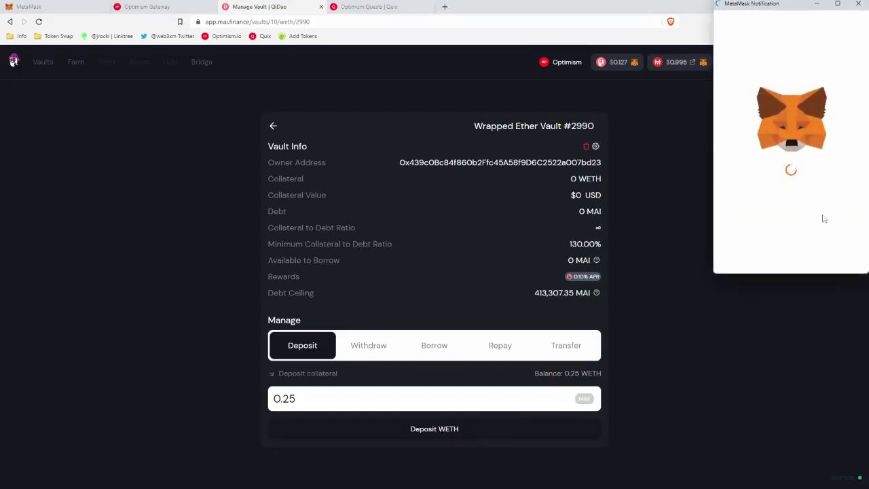
scroll(822, 217, "down", 3)
left_click(834, 259)
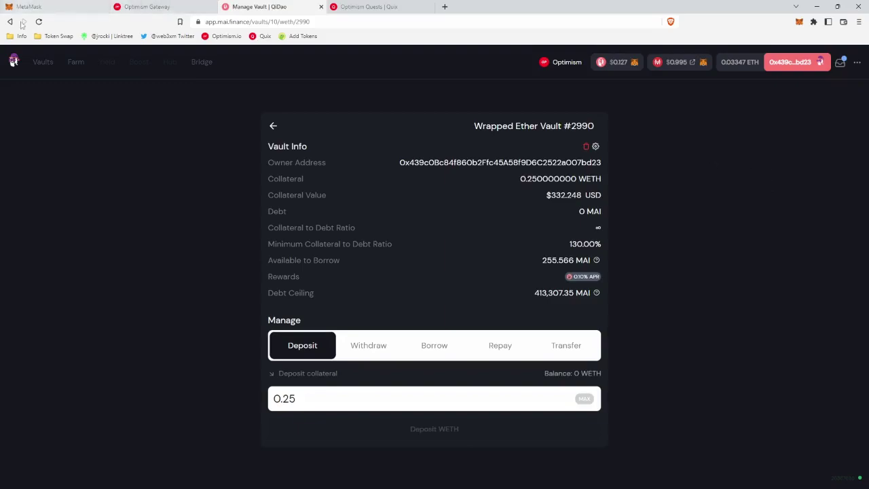
Examine the vault's collateral, collateral value and debt, and compare them with the quest's borrowing requirement
left_click_drag(268, 194, 603, 190)
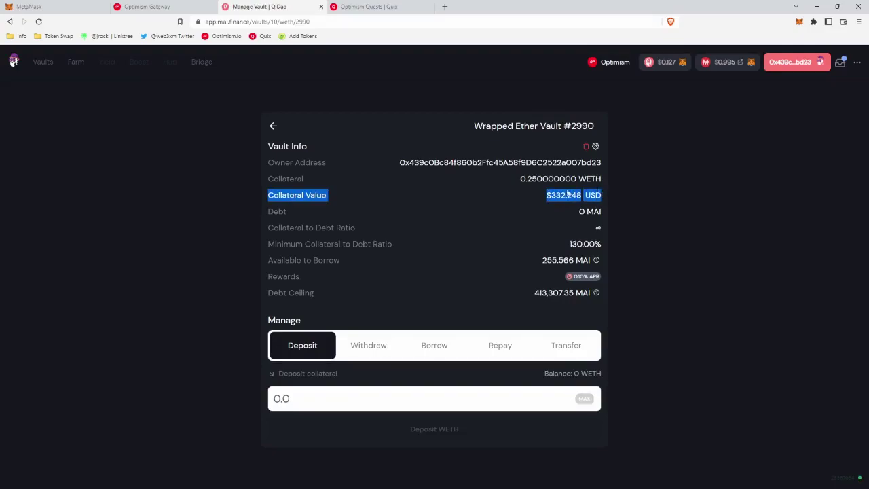
left_click_drag(521, 179, 607, 170)
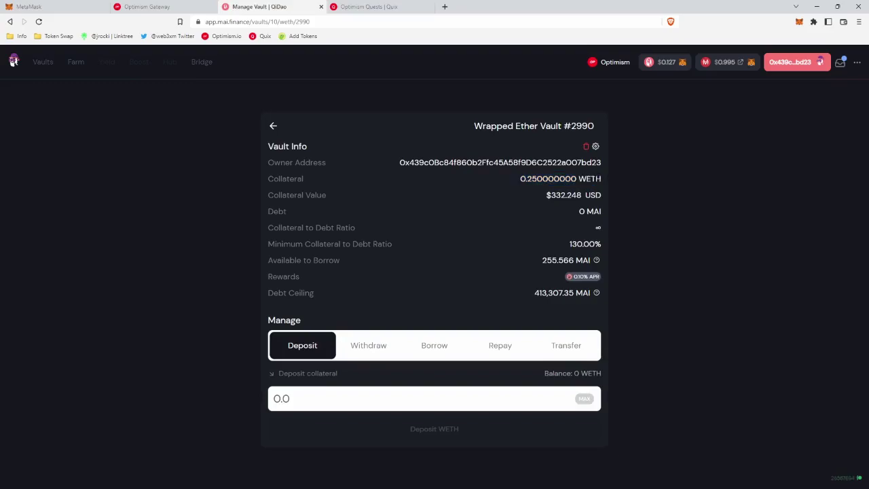
left_click_drag(267, 211, 601, 213)
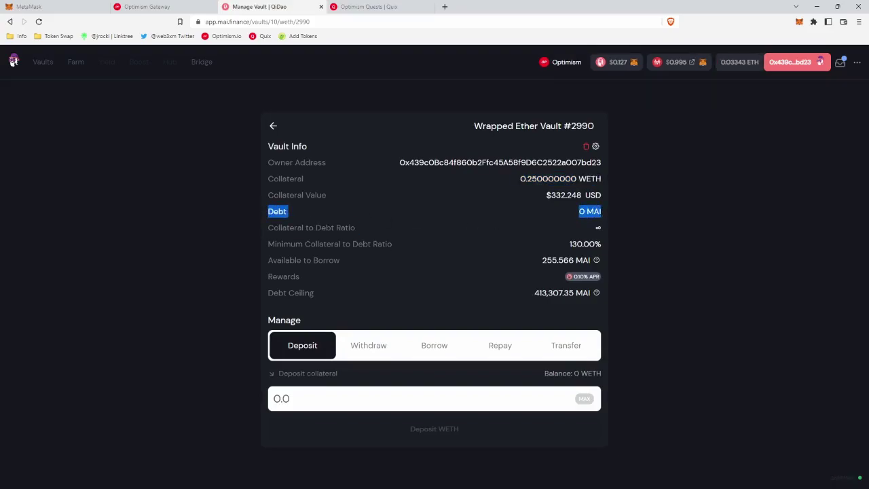
left_click(601, 213)
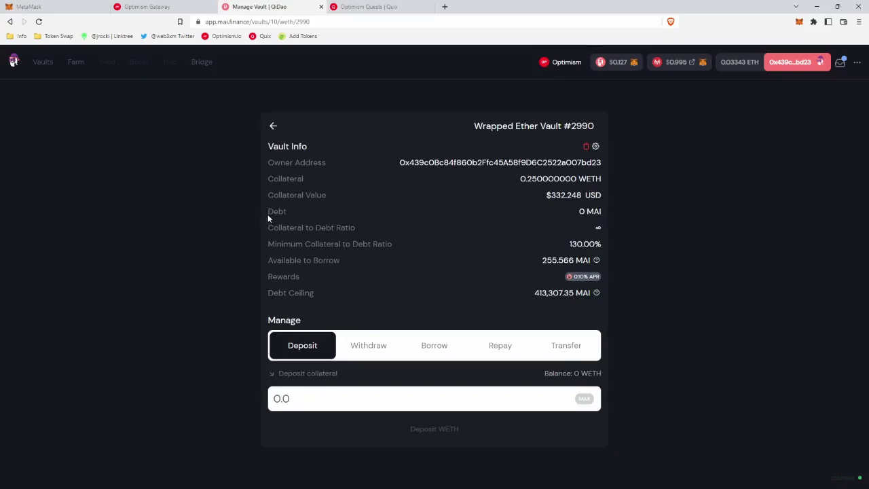
left_click_drag(268, 212, 601, 212)
left_click(171, 7)
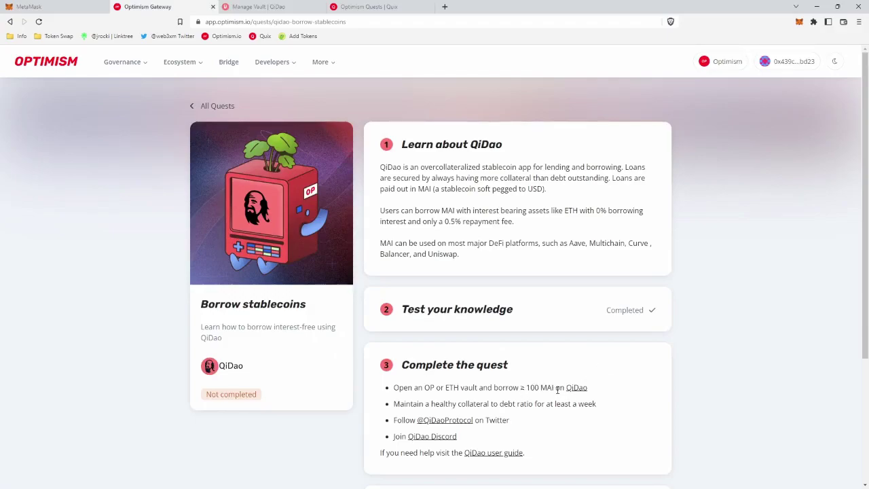
Set the amount to borrow against the Wrapped Ether vault to 100 MAI
left_click(258, 7)
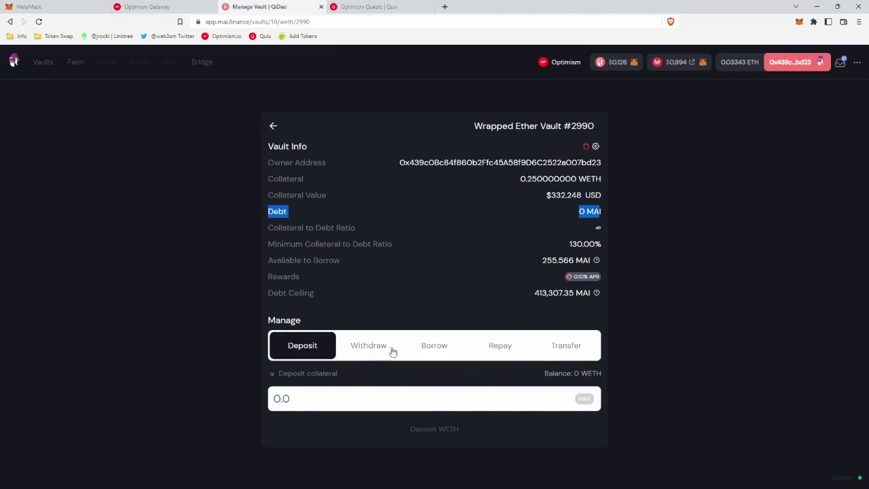
left_click(432, 346)
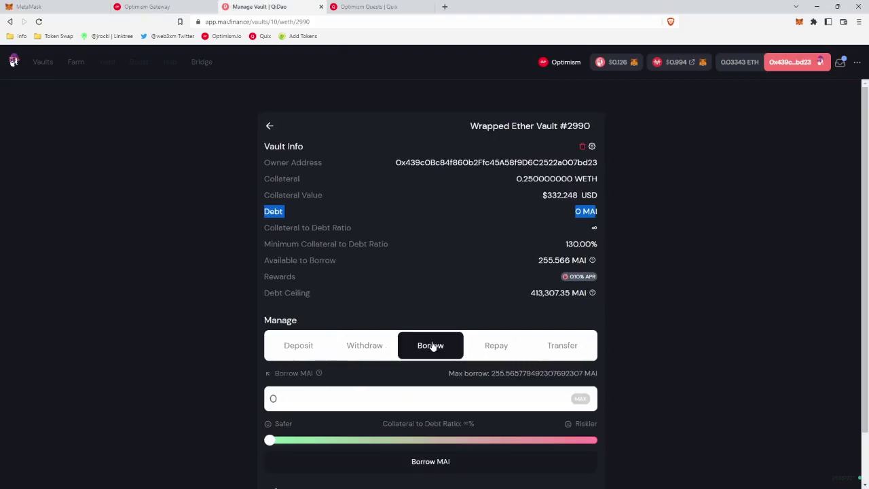
left_click(338, 398)
type("100")
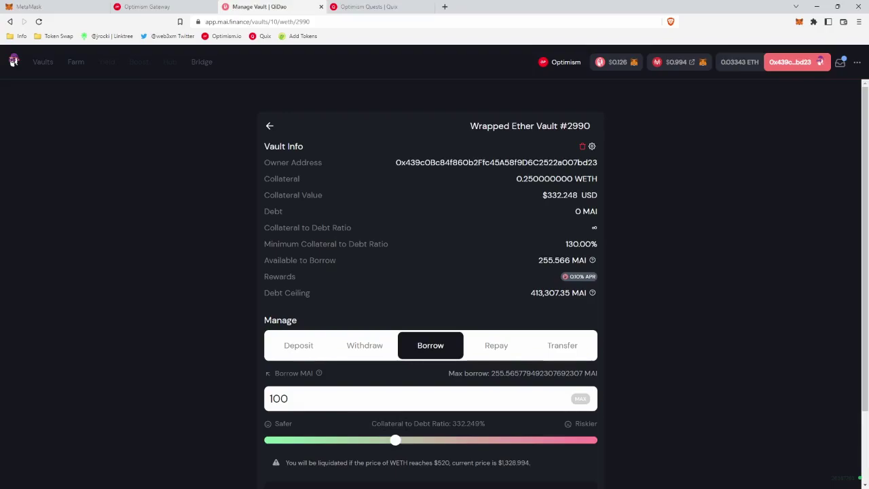
Try the riskiest borrow amount of about 255.57 MAI, and reset the amount to 100 MAI
left_click_drag(394, 439, 592, 440)
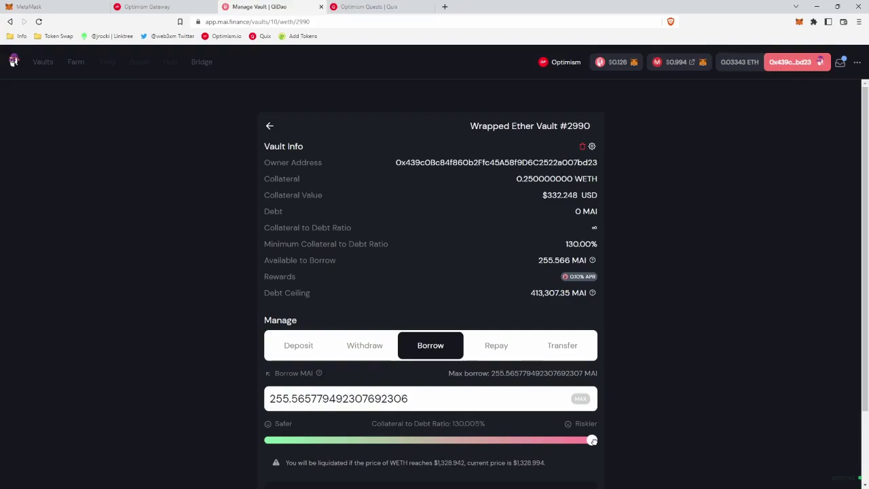
left_click_drag(592, 440, 396, 439)
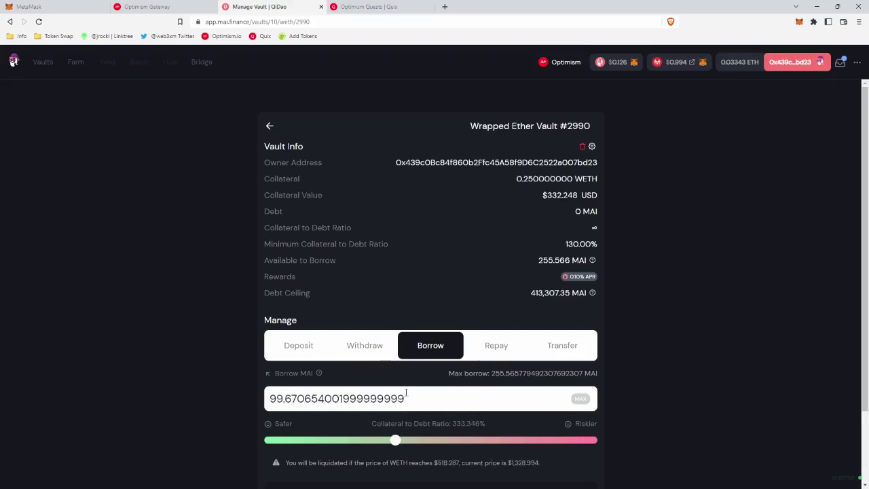
left_click_drag(406, 399, 186, 382)
type("100")
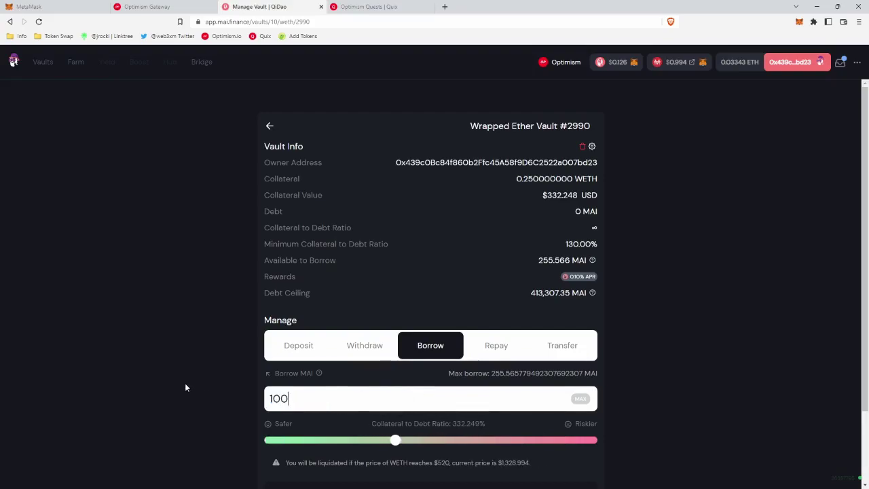
Borrow the entered 100 MAI against the vault's WETH collateral
scroll(560, 467, "down", 2)
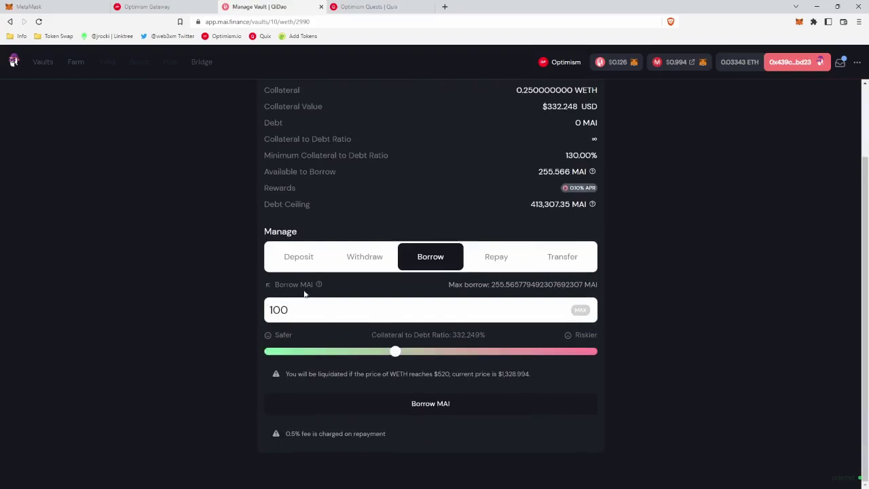
mouse_move(321, 286)
left_click(448, 404)
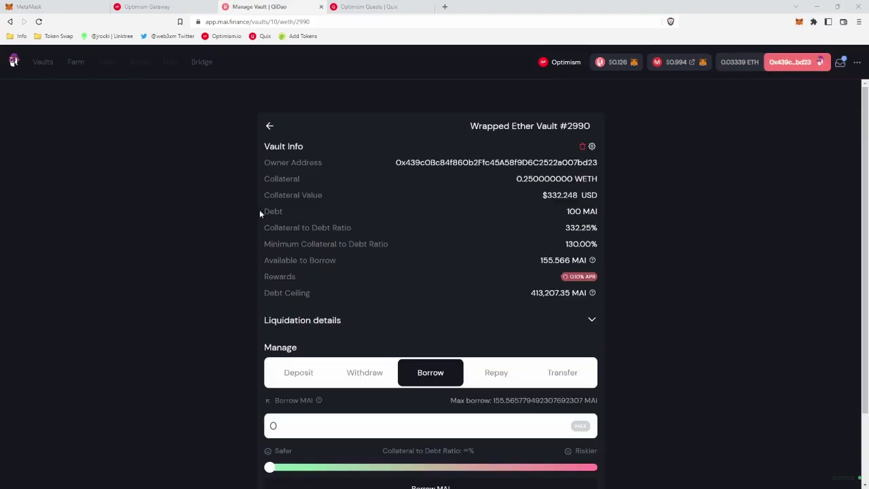
Examine the vault's debt and collateral to debt ratio, and expand the liquidation details to read the estimated liquidation price
left_click_drag(262, 211, 602, 216)
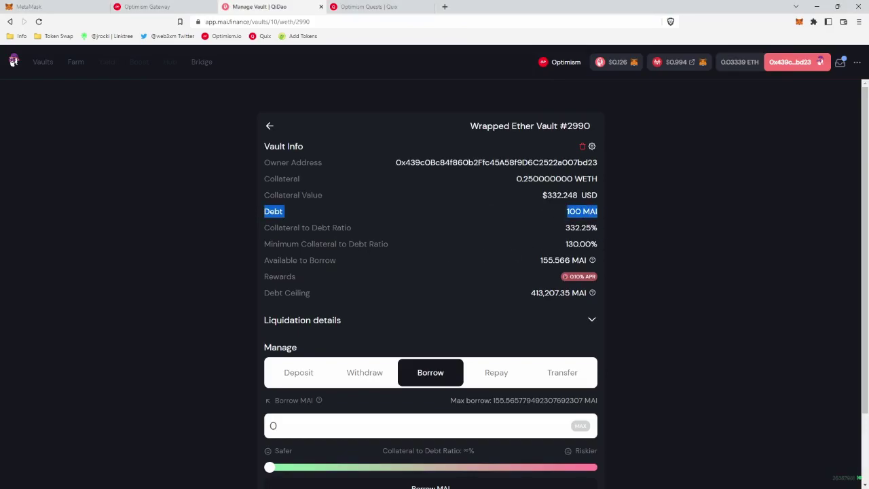
left_click_drag(293, 228, 585, 229)
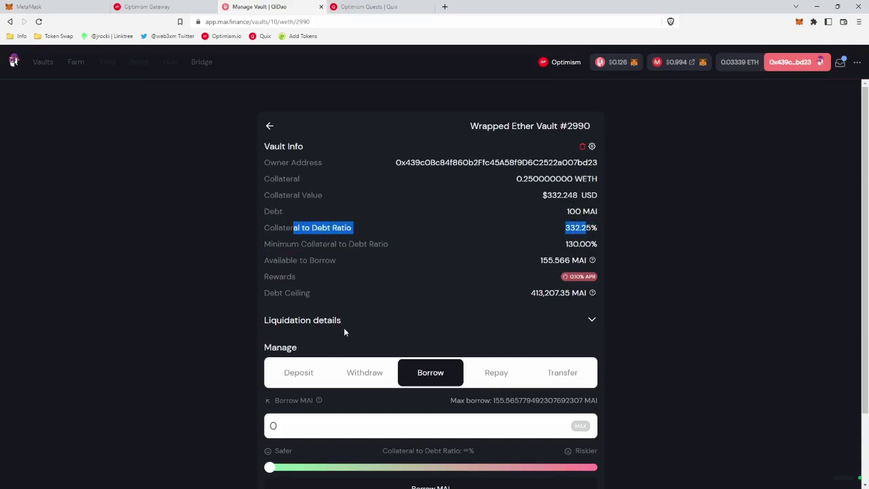
left_click(591, 324)
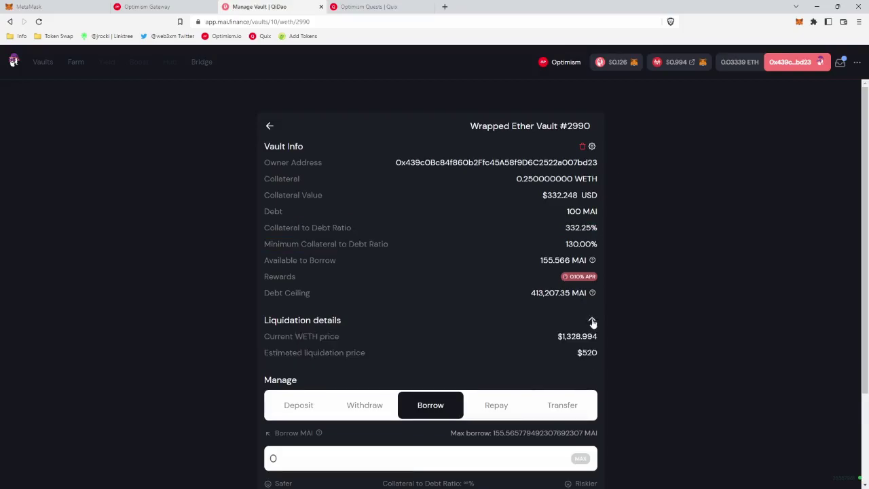
scroll(629, 306, "down", 3)
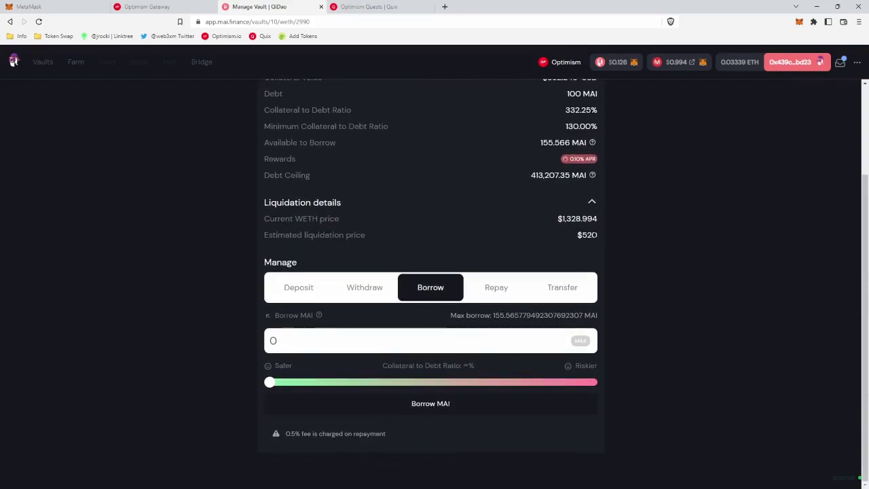
left_click_drag(262, 262, 499, 250)
left_click_drag(598, 235, 578, 237)
left_click(584, 239)
left_click_drag(598, 236, 578, 237)
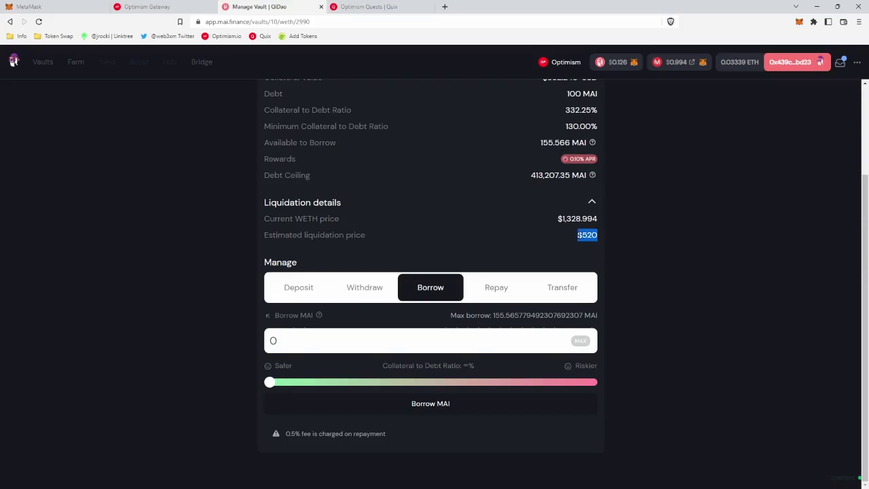
left_click(567, 234)
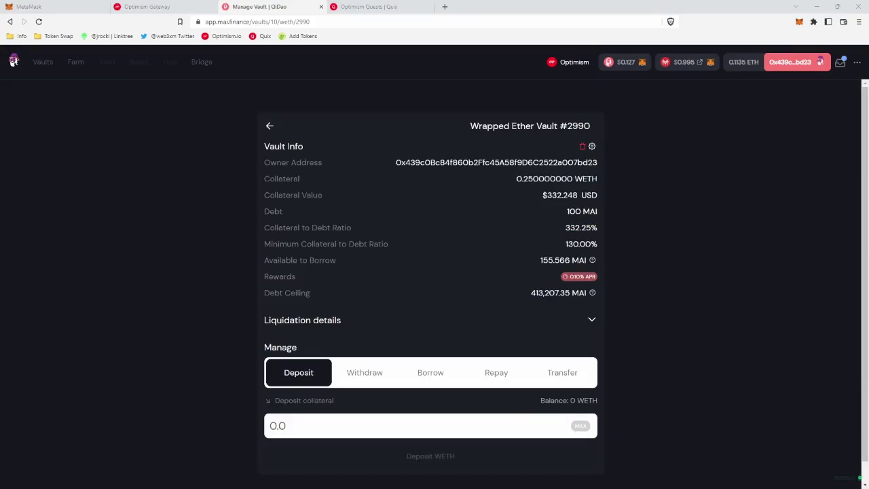
Approve access to MAI in MetaMask and repay the vault's entire 100 MAI debt
left_click(491, 377)
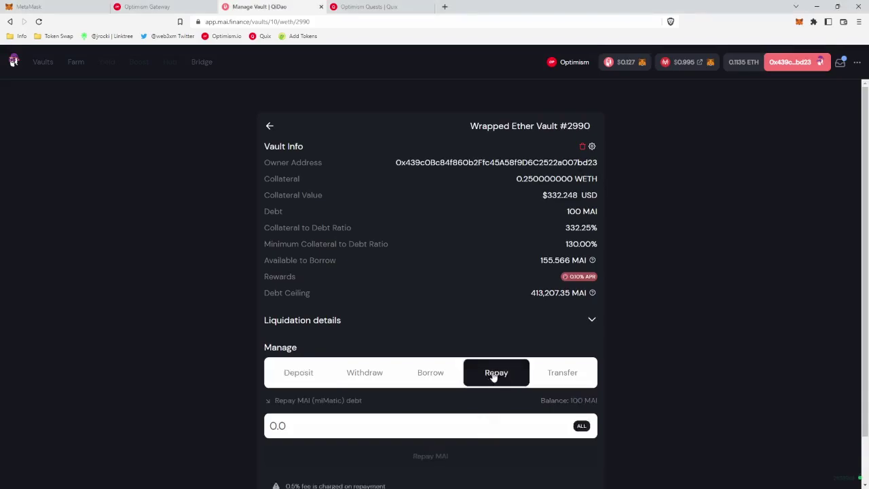
left_click(582, 426)
left_click(440, 457)
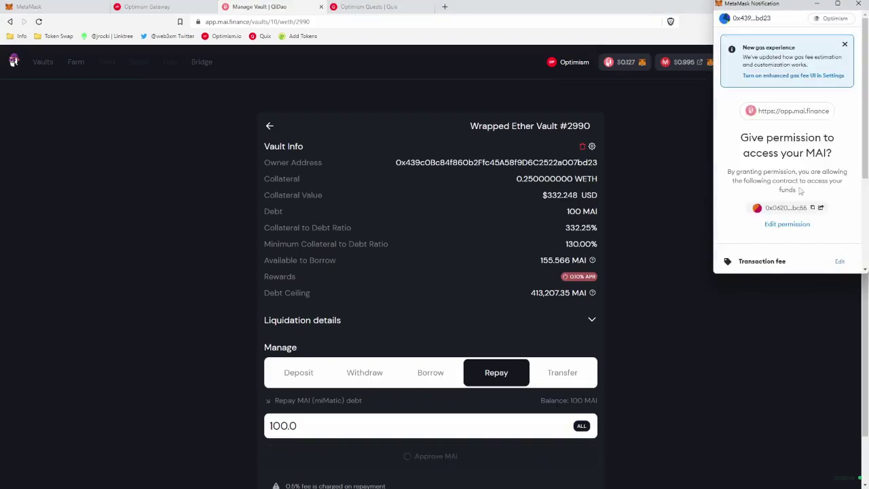
scroll(865, 192, "down", 5)
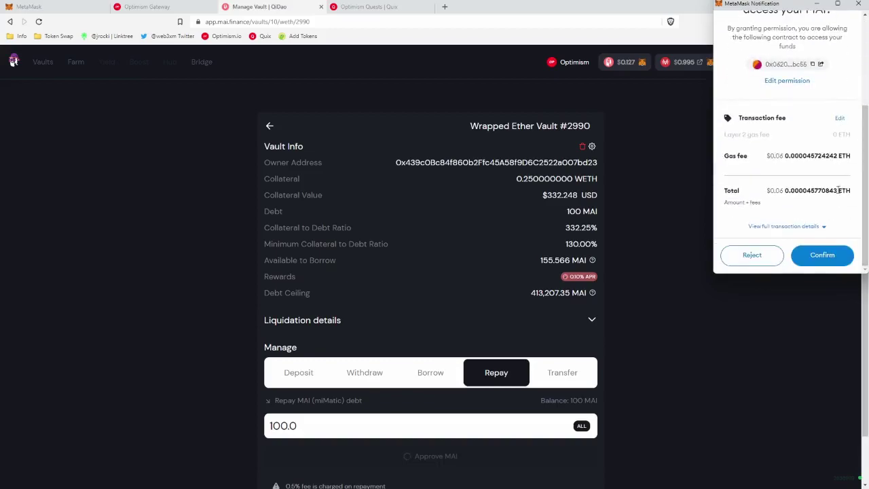
left_click(821, 253)
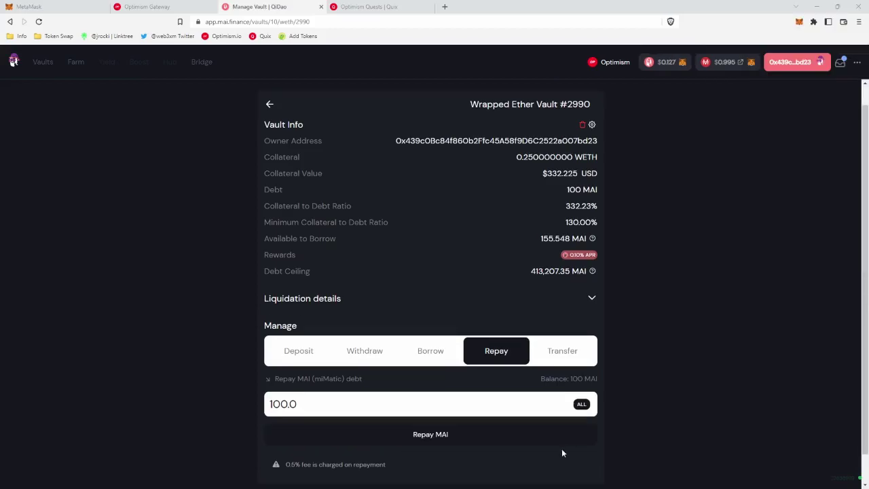
left_click(434, 435)
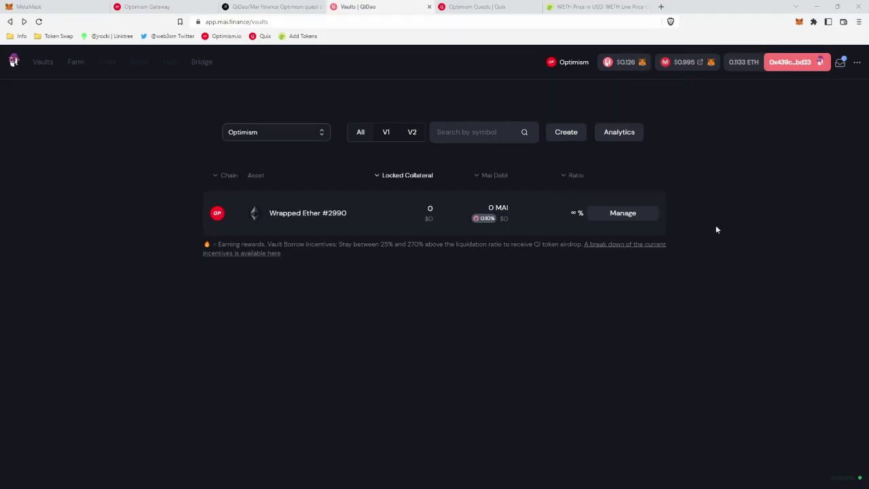
Bring up the QiDao Op Quest NFT listings on Quix
left_click(289, 9)
left_click(475, 7)
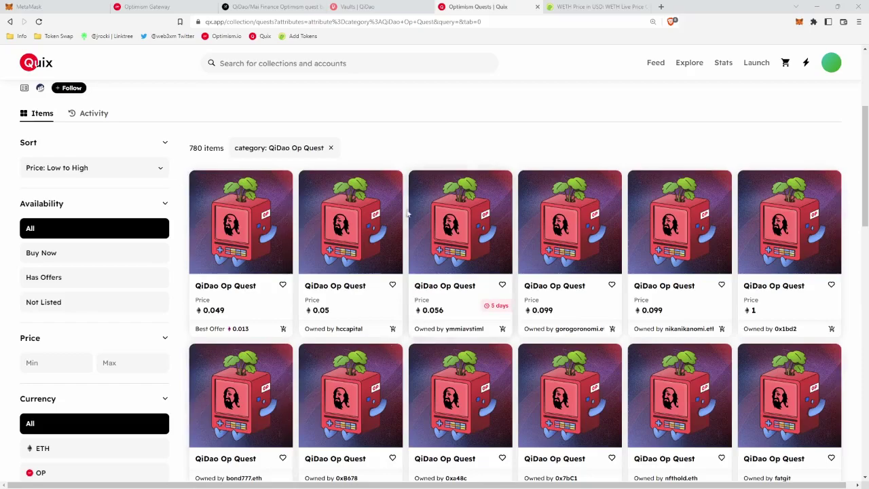